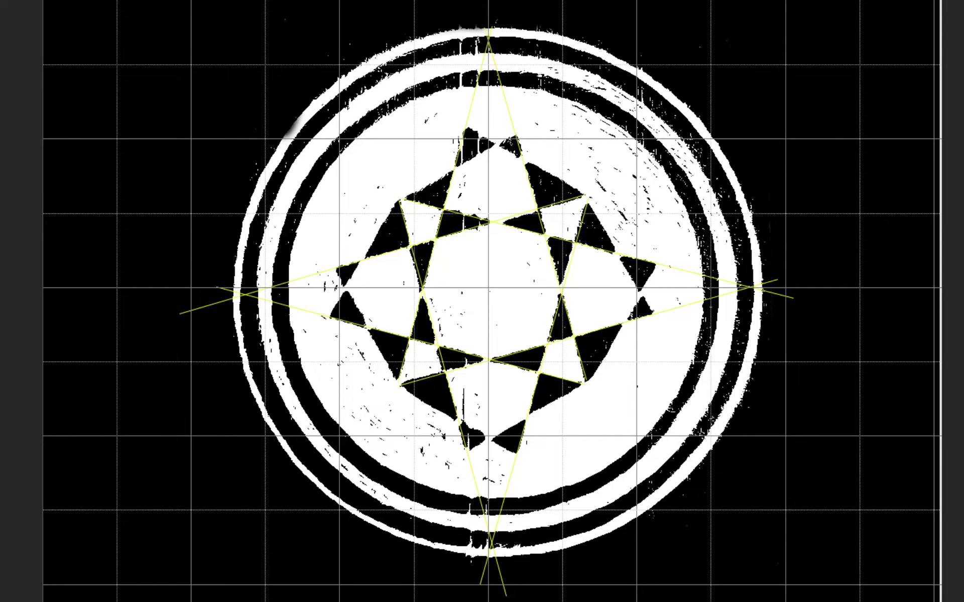
# Select the entire canvas and show transform bounds around the circle artwork.
pyautogui.hotkey('ctrl', 'a')
pyautogui.hotkey('ctrl', 't')
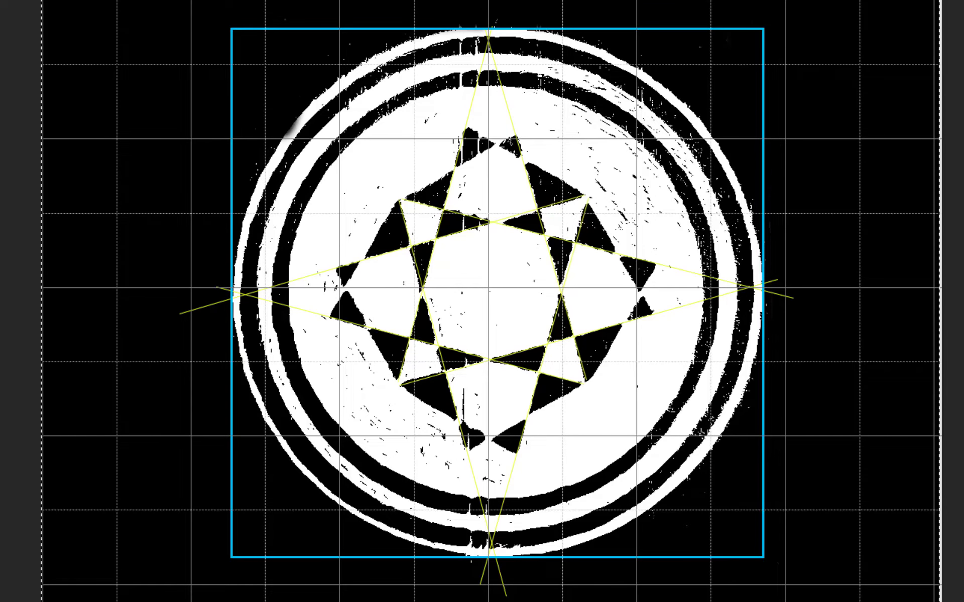